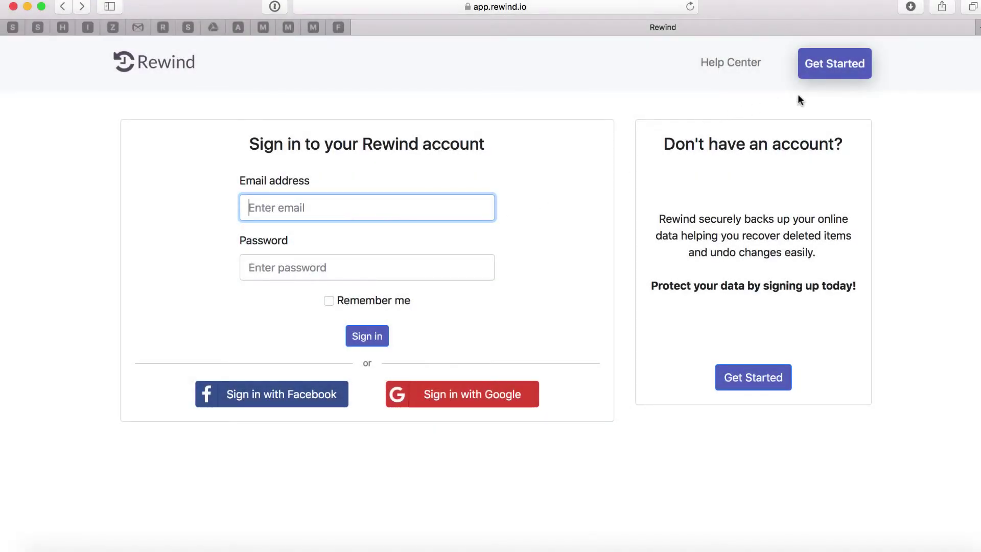
- Sign in to Rewind with the account email and password
click(845, 69)
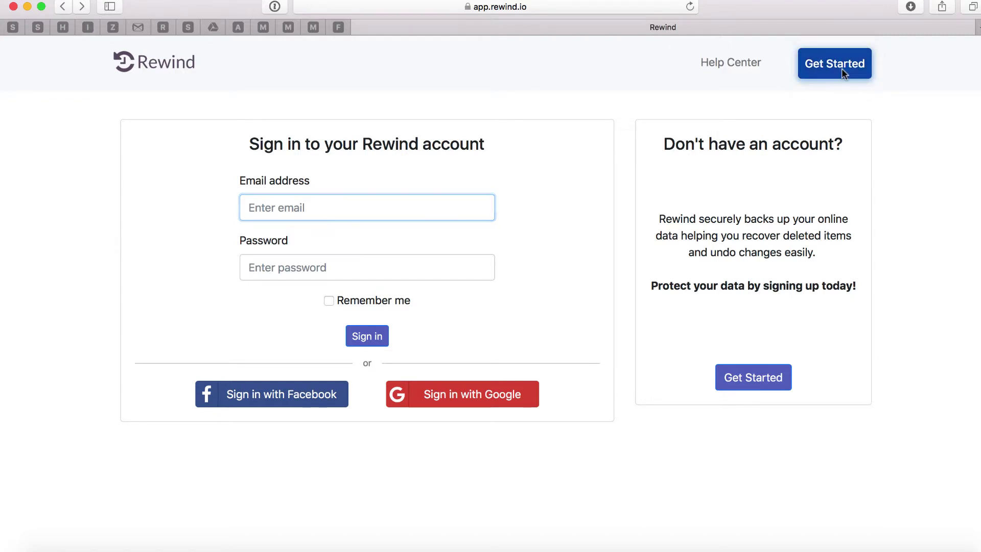
click(427, 208)
text(user@example)
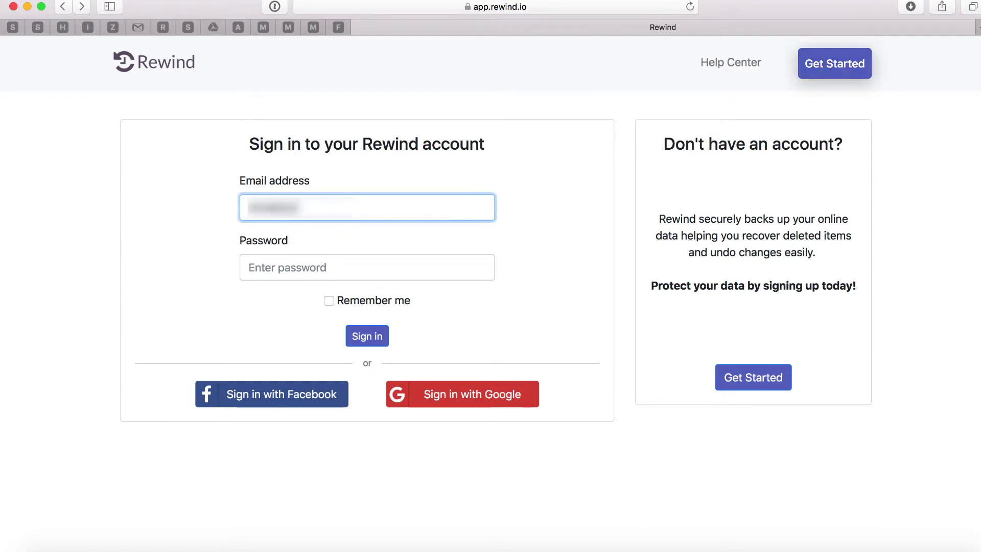
text(@gmail.com)
click(367, 268)
text(password)
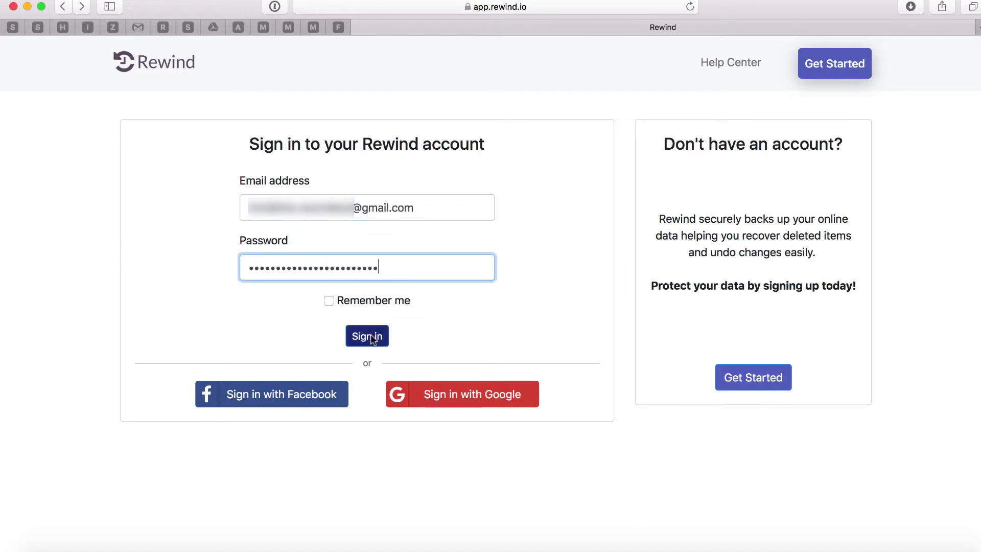
click(367, 335)
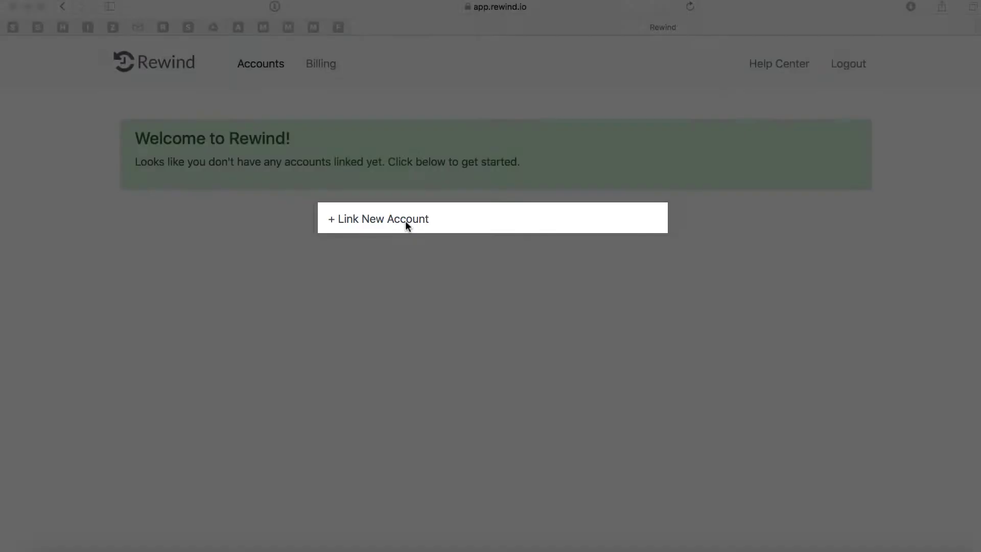
- Start linking a new Rewind account with QuickBooks as the provider
click(405, 221)
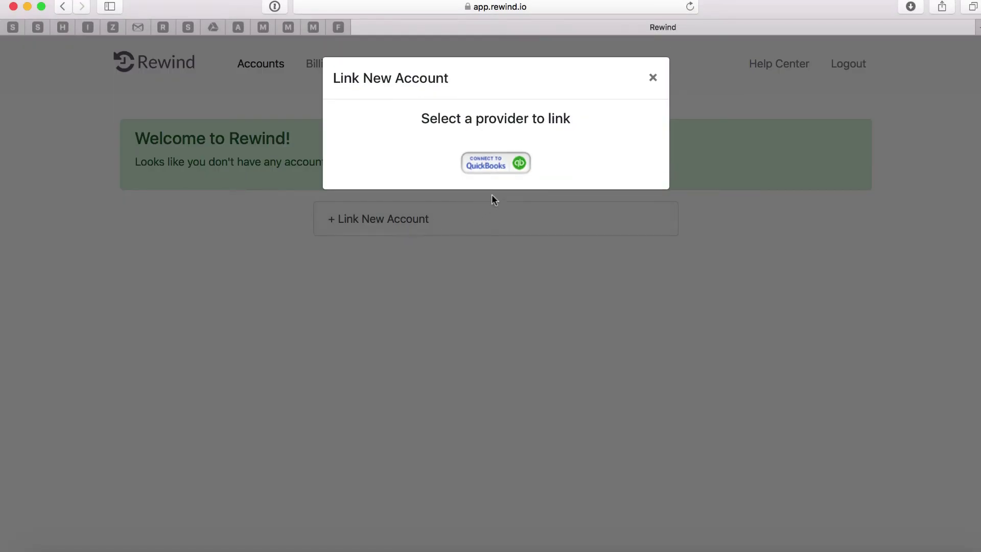
click(498, 165)
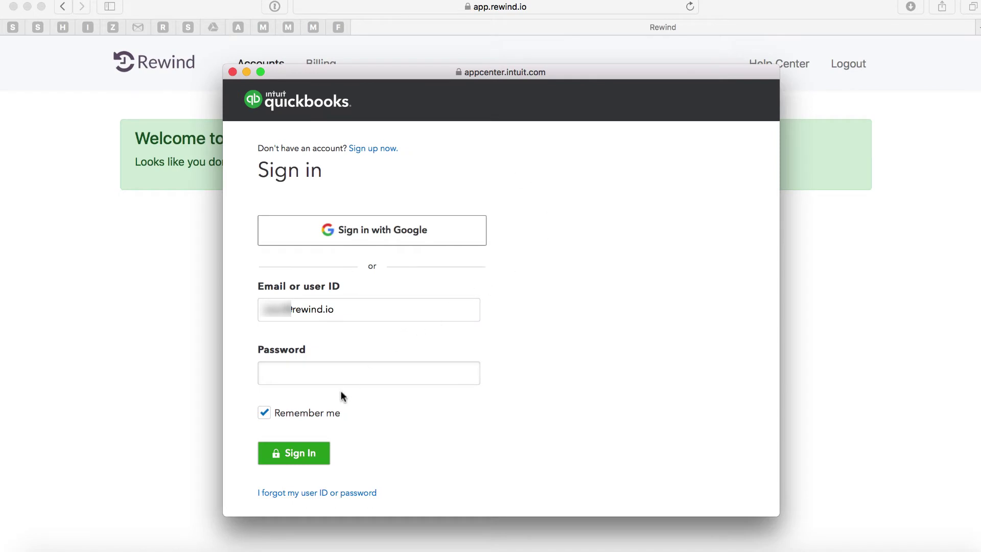
- Sign in to QuickBooks with the pasted password and authorize Rewind's access to the company
click(342, 375)
key(super+v)
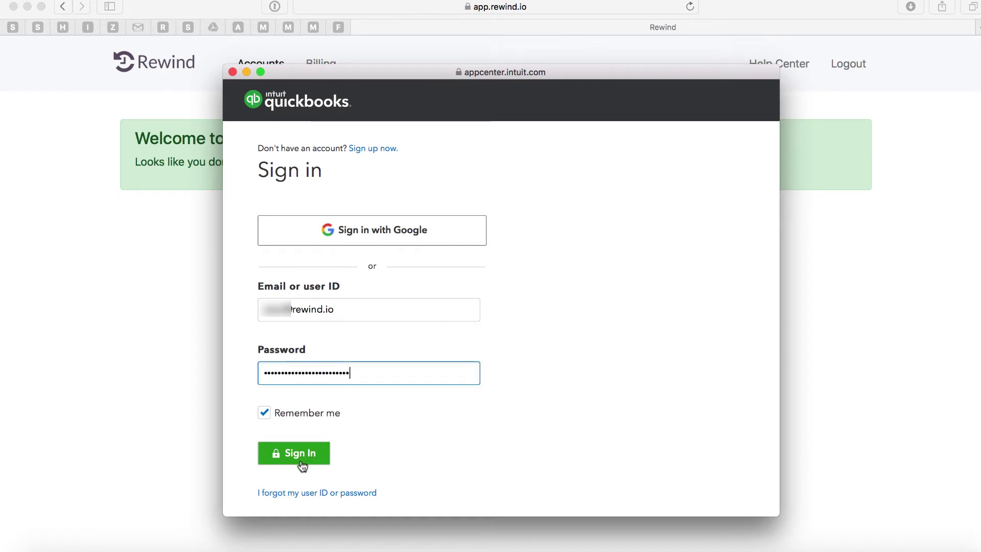
click(301, 460)
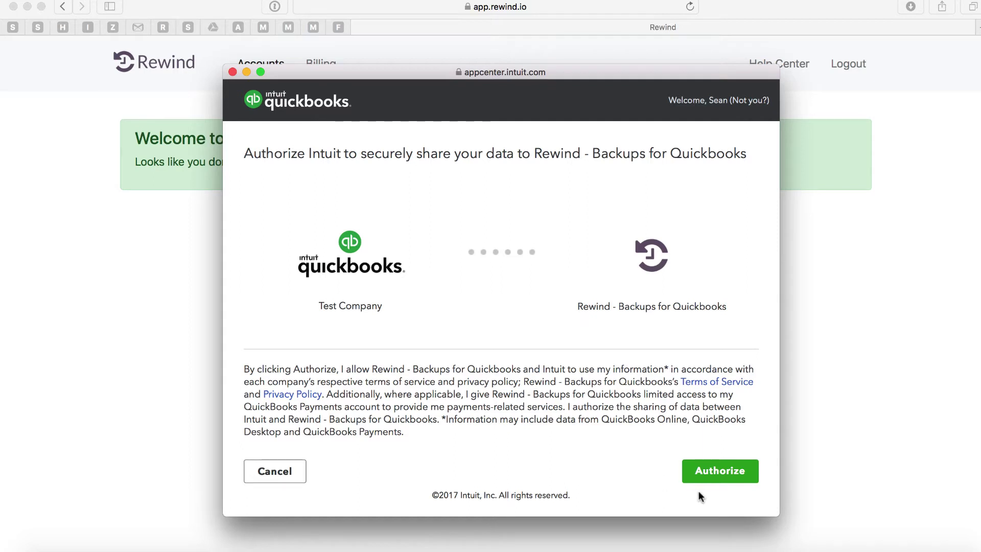
click(721, 470)
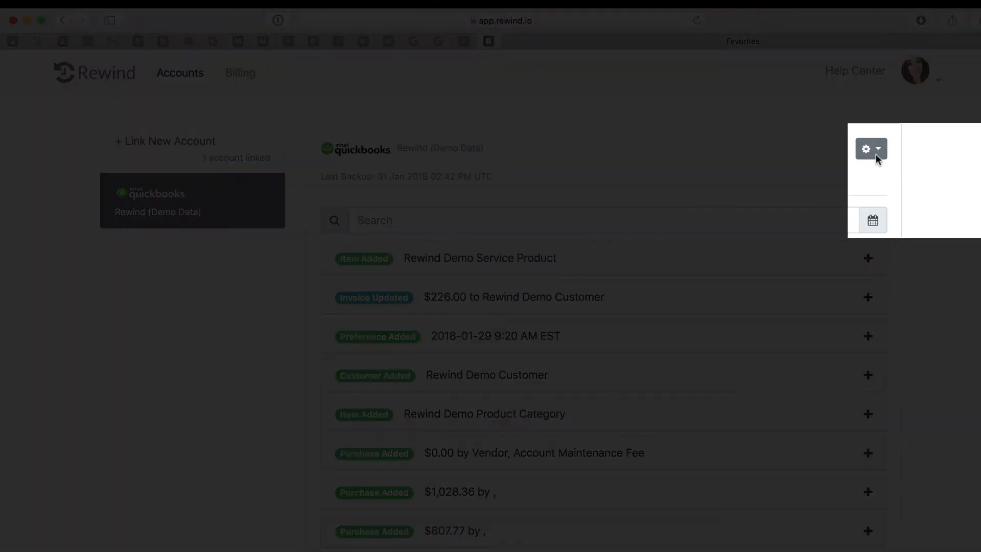
click(871, 149)
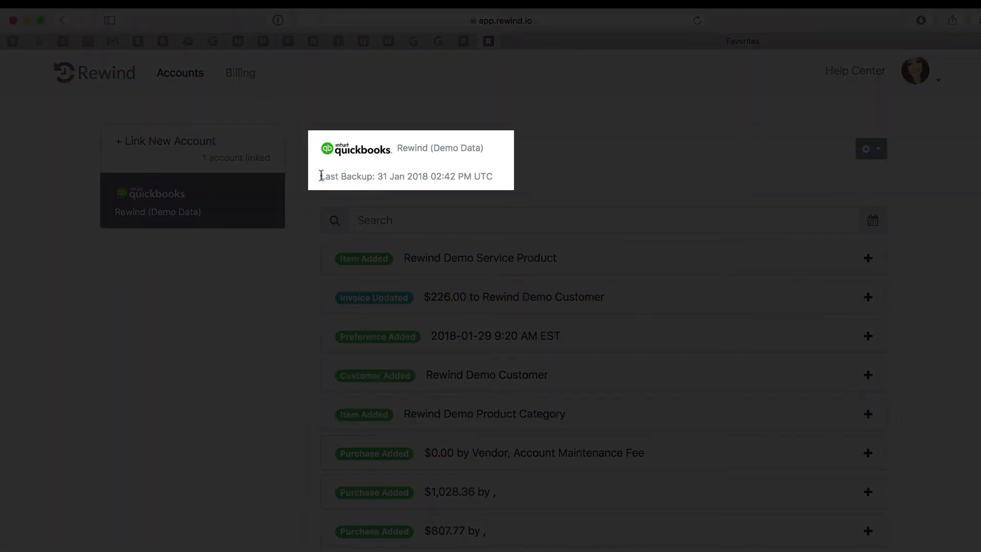
drag(320, 176, 500, 176)
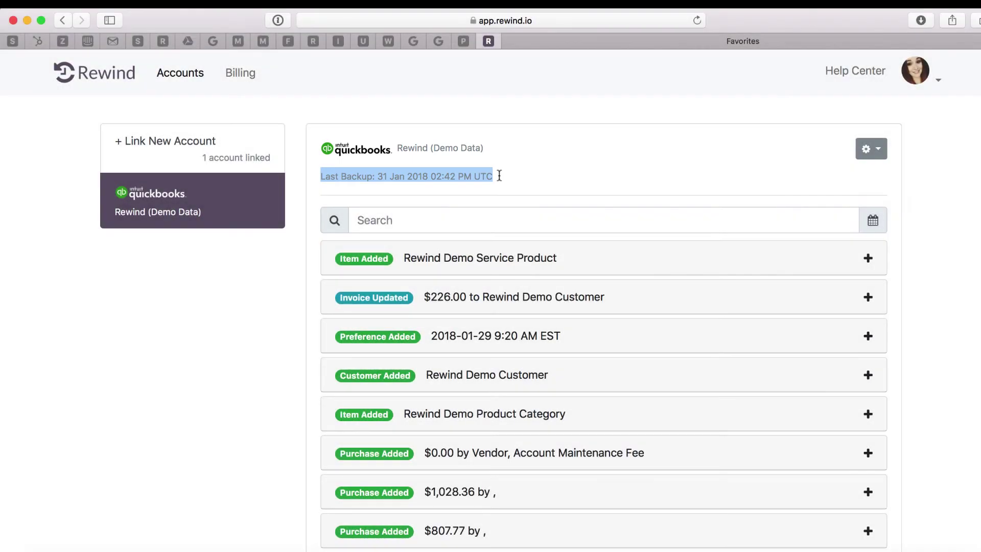
click(500, 178)
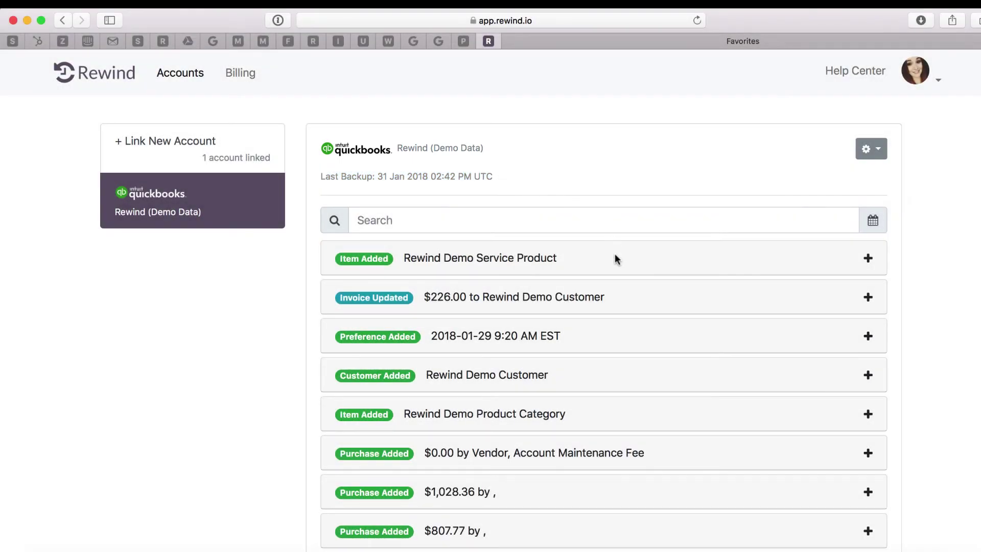
scroll(614, 259, down, 2)
scroll(615, 259, down, 2)
scroll(614, 258, down, 2)
scroll(615, 259, down, 2)
scroll(614, 259, down, 2)
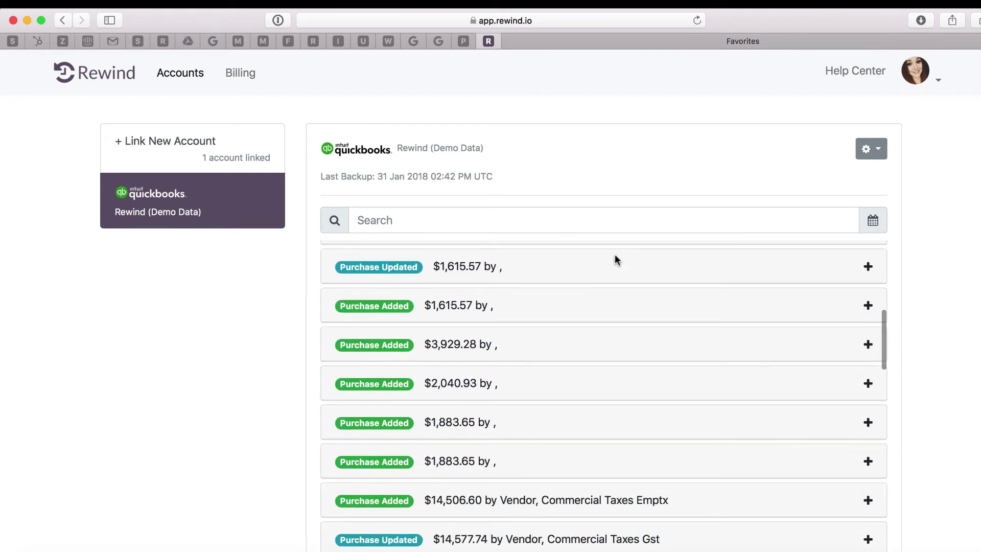
scroll(615, 259, up, 3)
scroll(615, 259, up, 3)
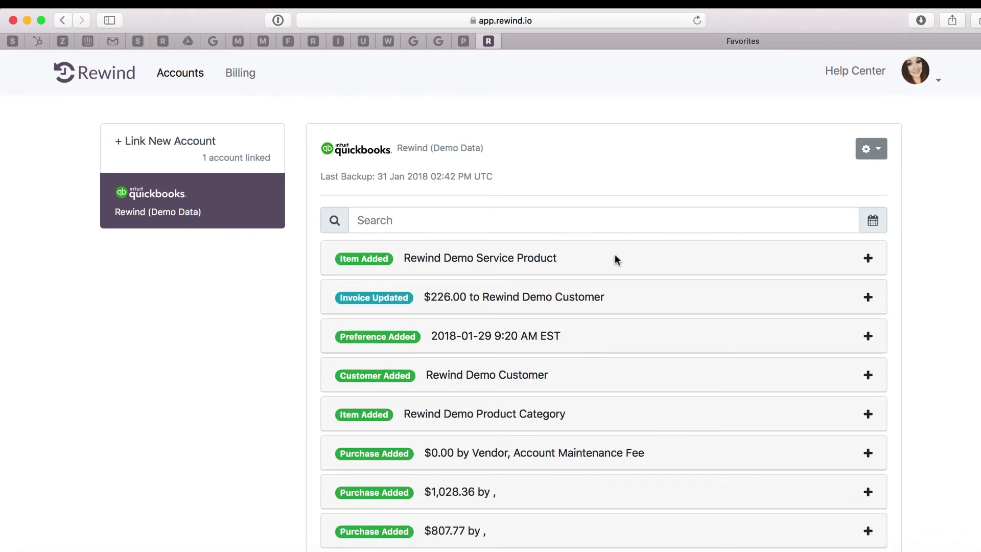
- View and dismiss the search filters, then expand the Rewind Demo Service Product row
click(426, 225)
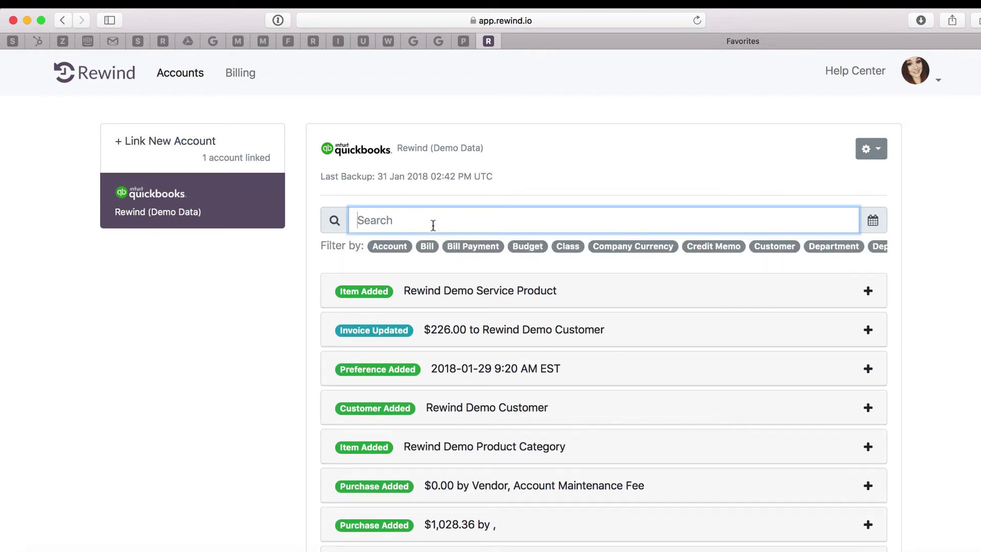
scroll(483, 248, right, 3)
scroll(483, 247, right, 3)
scroll(483, 247, right, 3)
scroll(486, 250, right, 3)
scroll(487, 250, right, 3)
scroll(487, 249, right, 3)
scroll(487, 251, right, 2)
scroll(487, 250, left, 4)
scroll(483, 247, left, 4)
scroll(475, 241, left, 2)
click(868, 293)
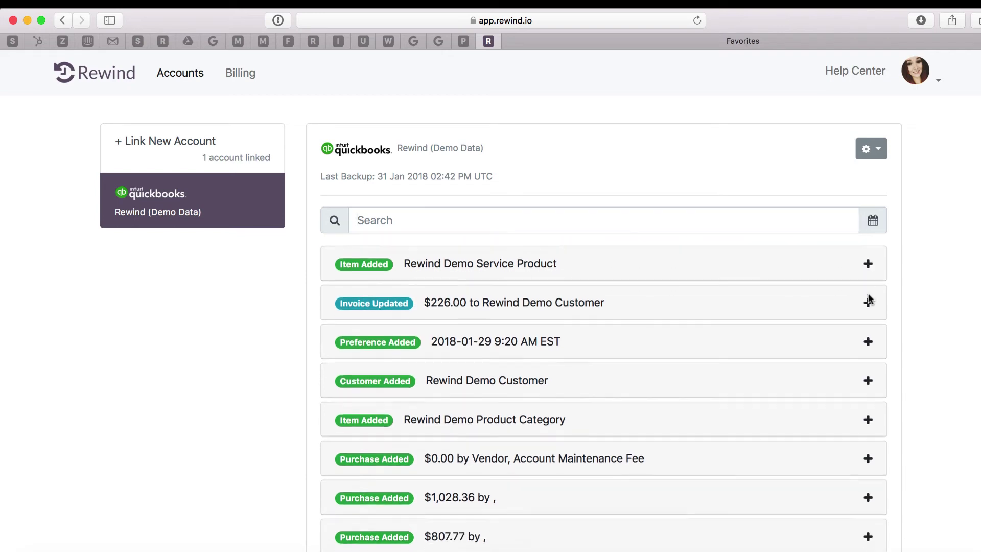
click(869, 260)
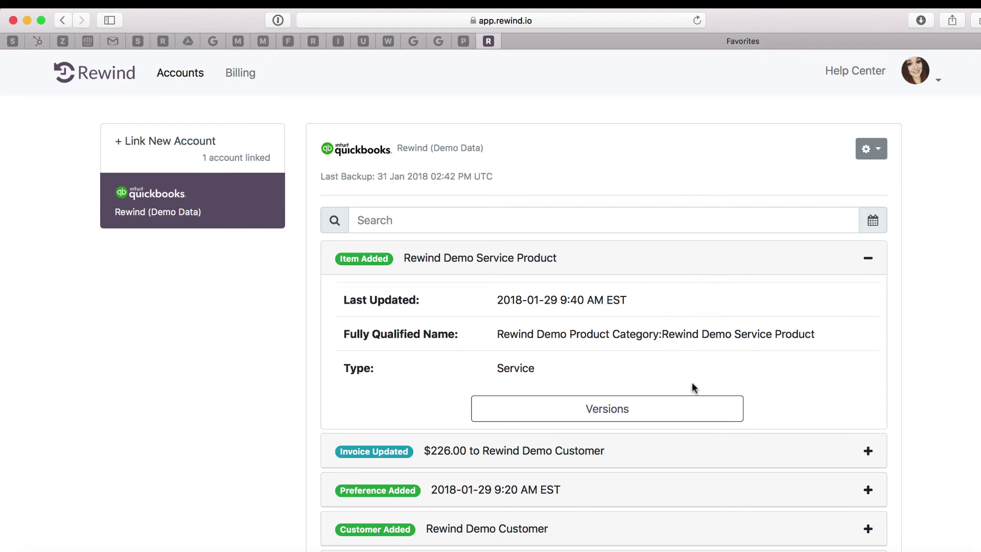
- Rewind Rewind Demo Service Product to its 9:40 AM EST version, then collapse its row
click(685, 409)
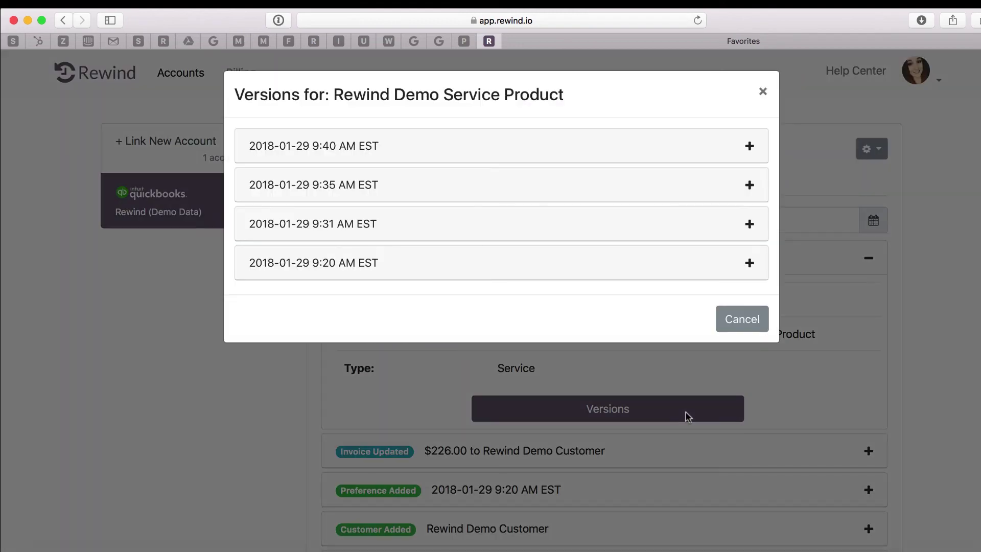
click(748, 146)
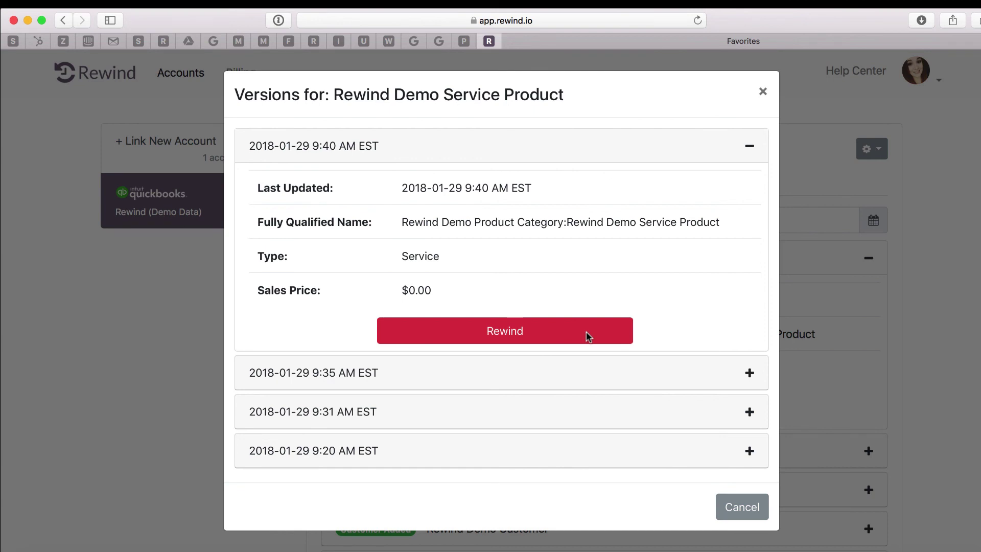
click(586, 331)
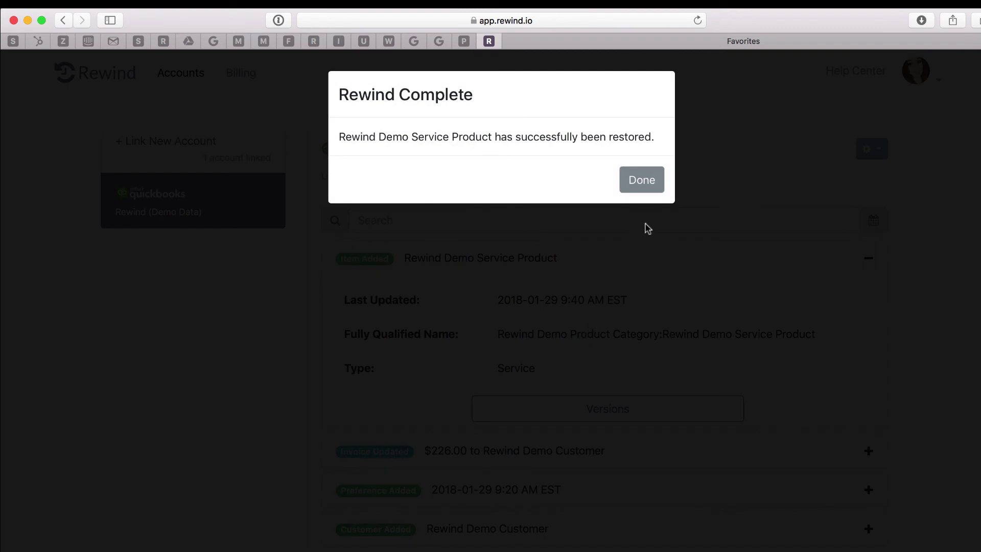
click(648, 184)
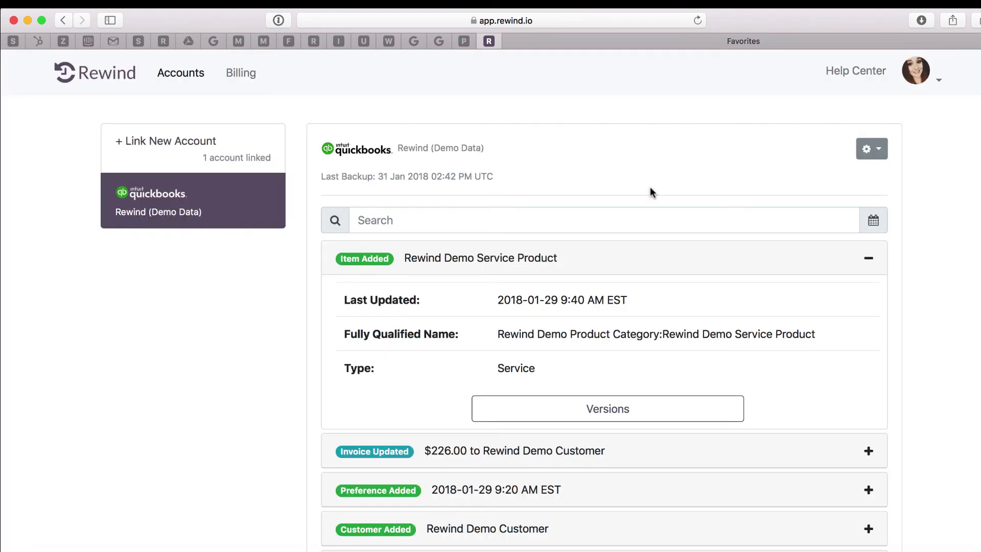
click(868, 258)
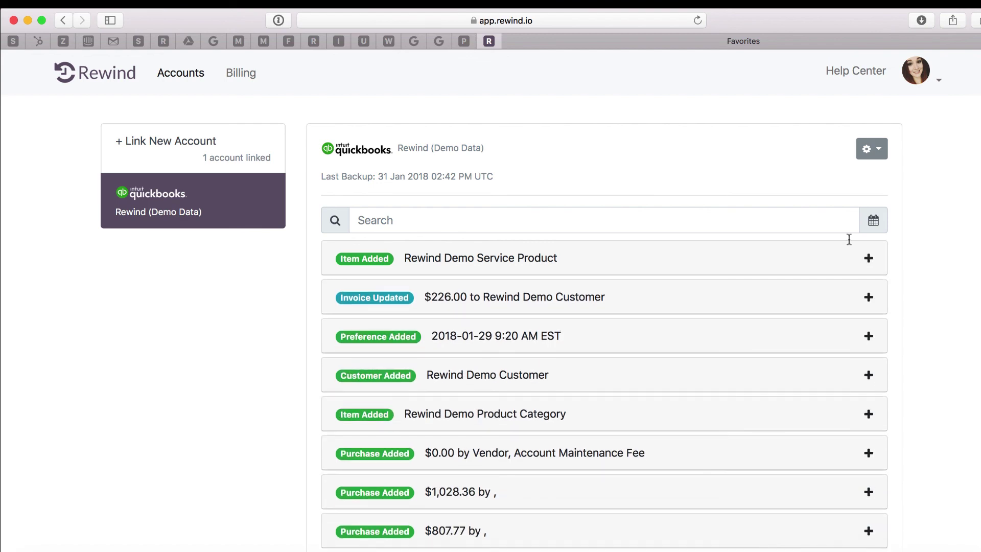